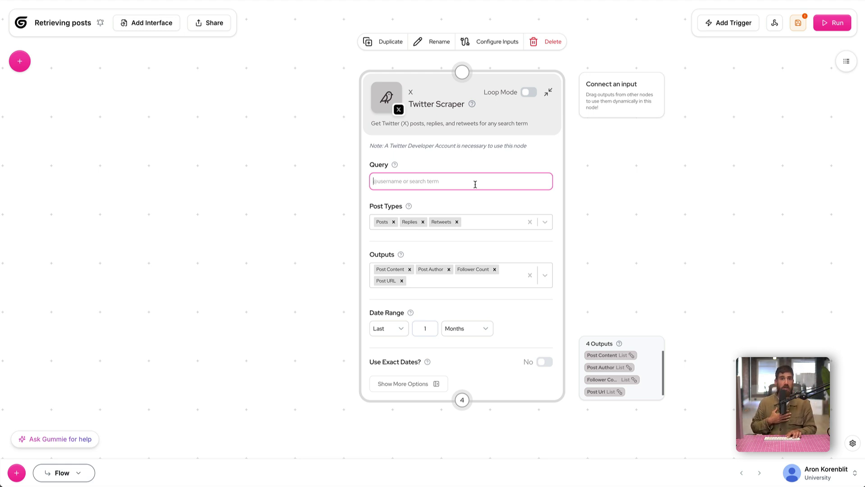
text(@gumloop_ai)
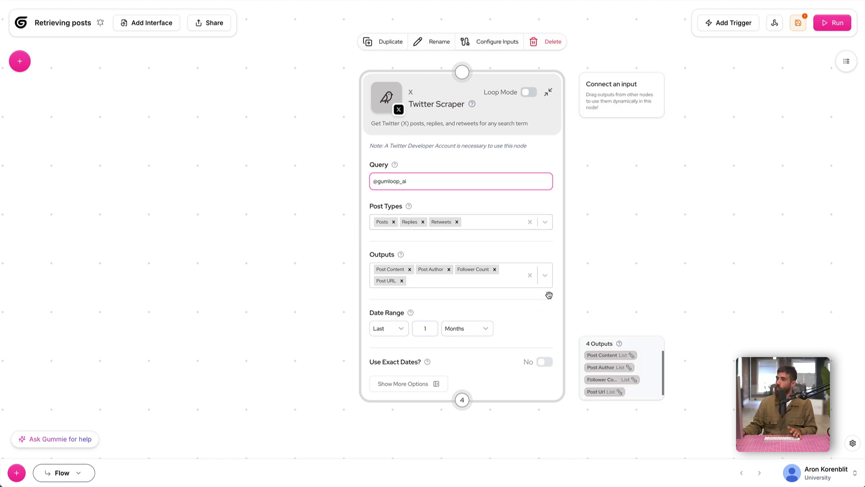
click(470, 286)
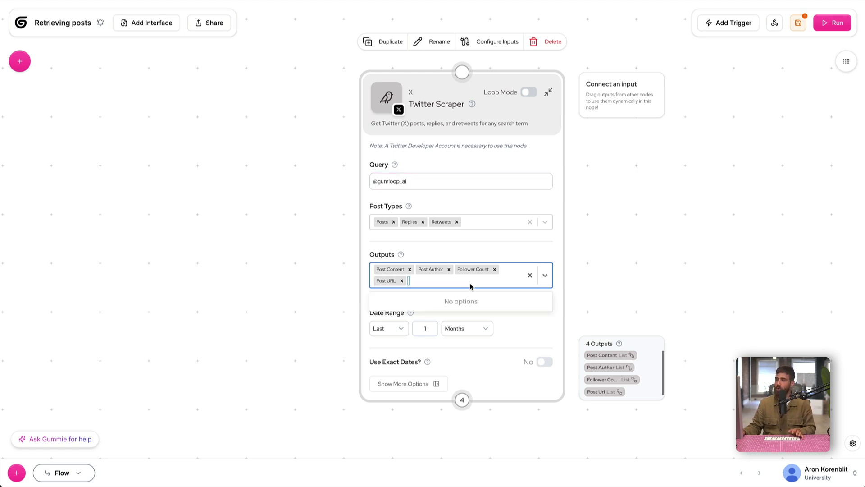
click(470, 287)
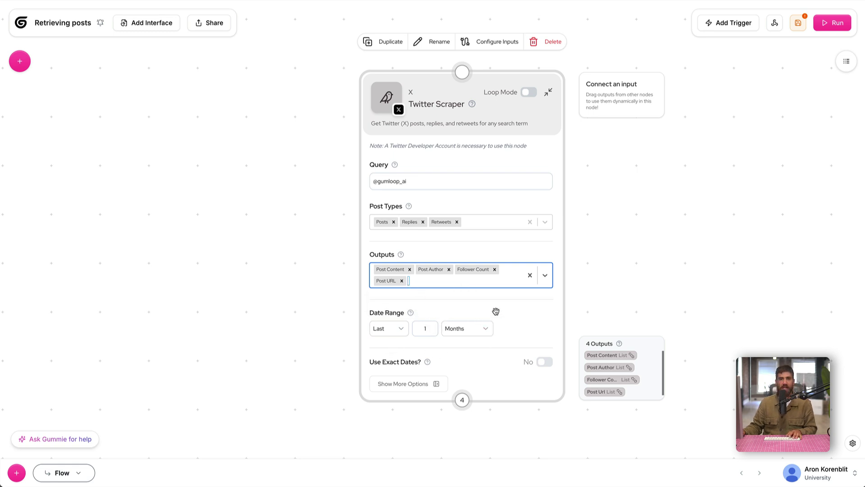
Set the Twitter Scraper's date range to the last 12 hours and run the flow
double_click(430, 328)
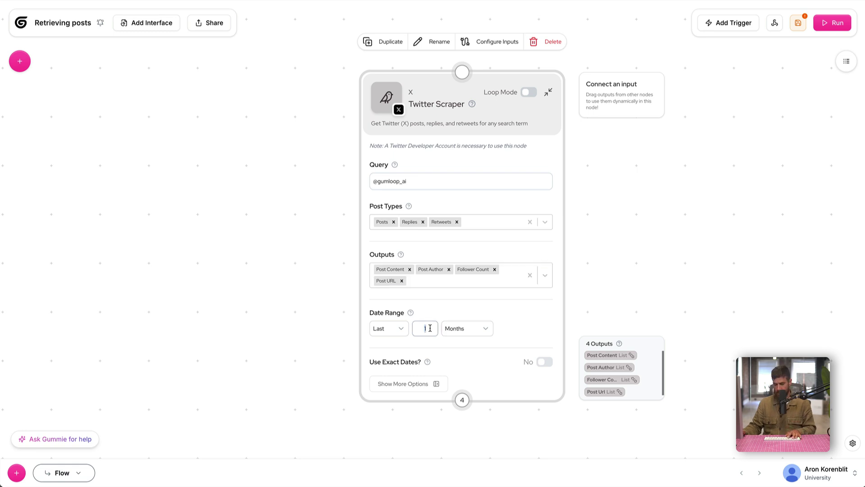
text(12)
click(456, 328)
click(471, 348)
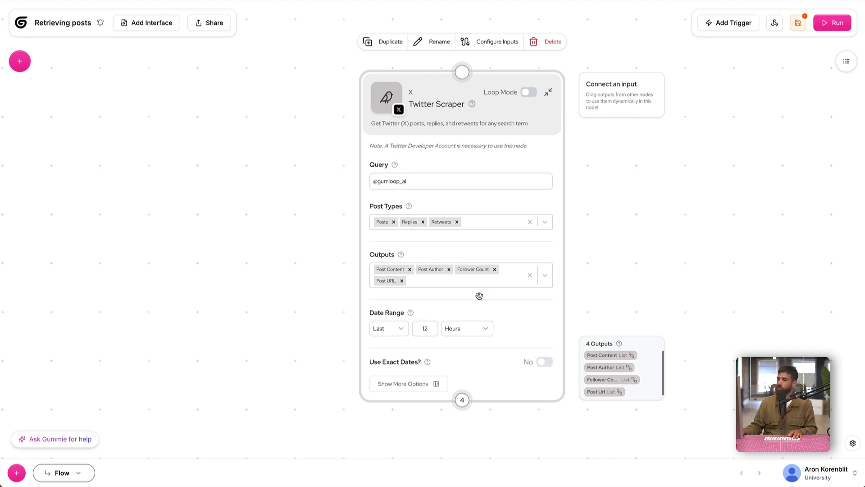
drag(520, 311, 501, 308)
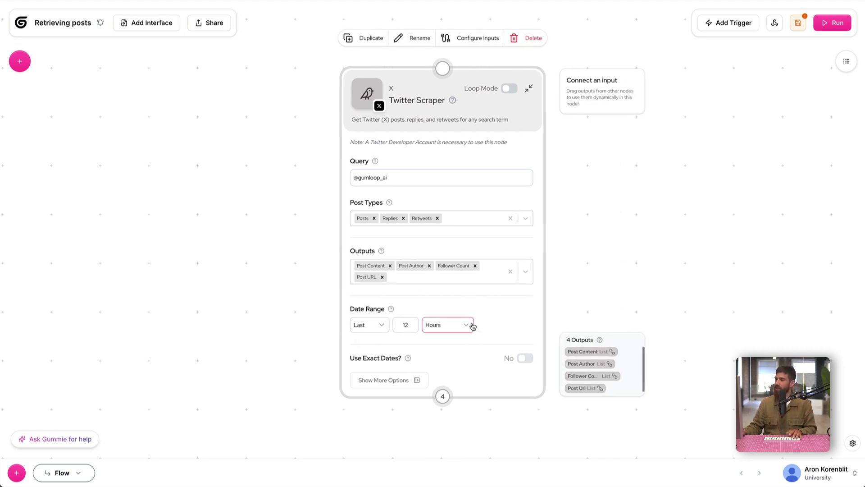
click(832, 22)
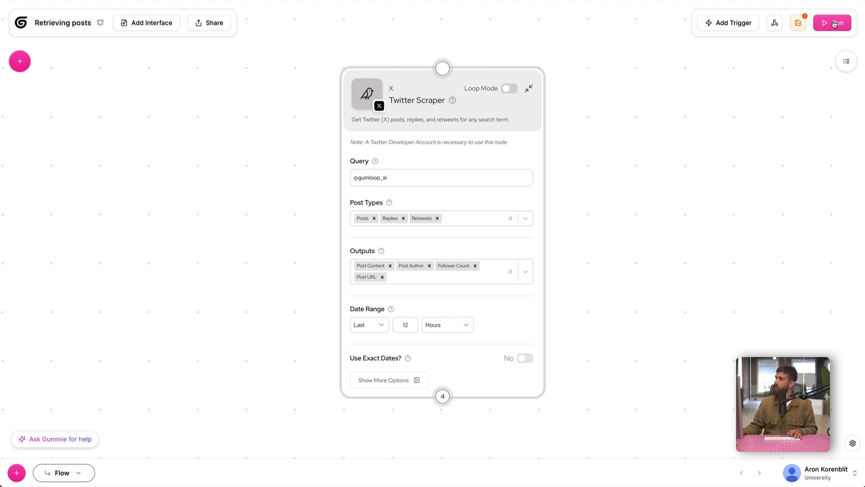
drag(448, 119, 409, 119)
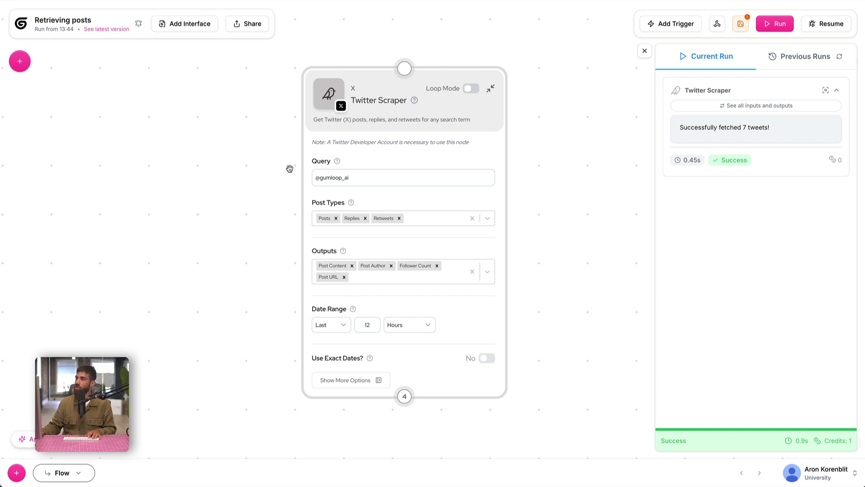
Examine the Post Content, Post Url, Post Author and Follower Count outputs of the Twitter Scraper run
click(764, 109)
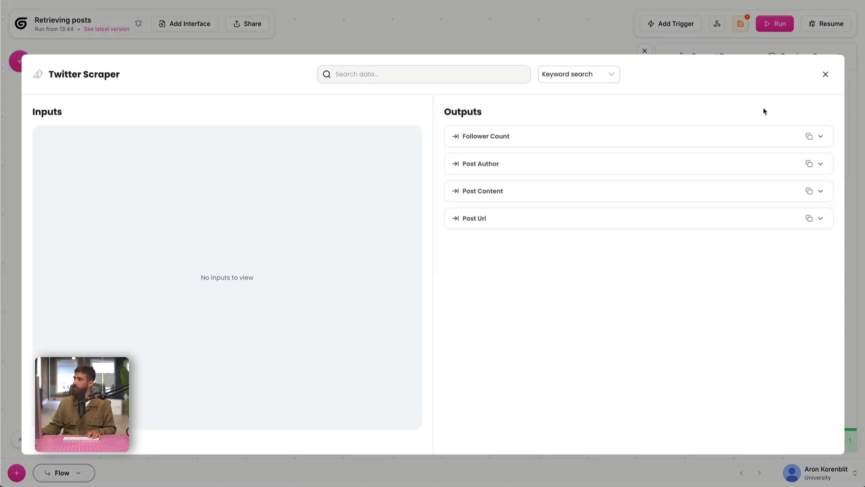
click(558, 193)
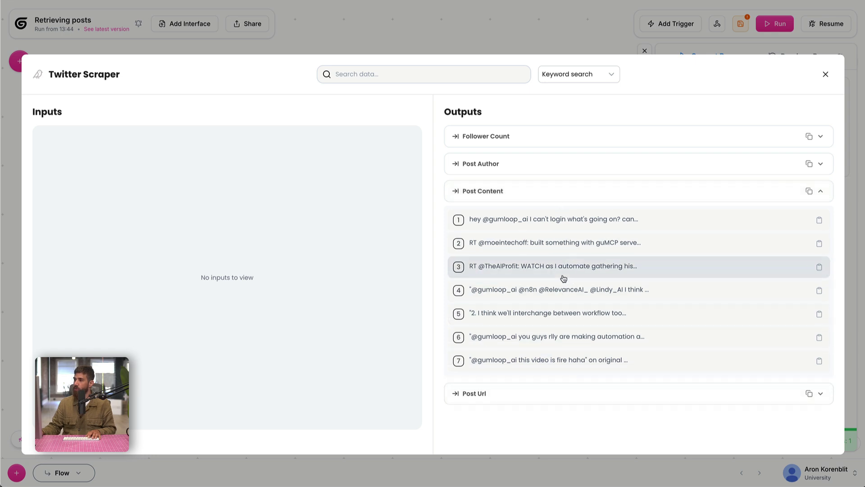
click(515, 393)
scroll(518, 392, down, 2)
scroll(530, 225, up, 3)
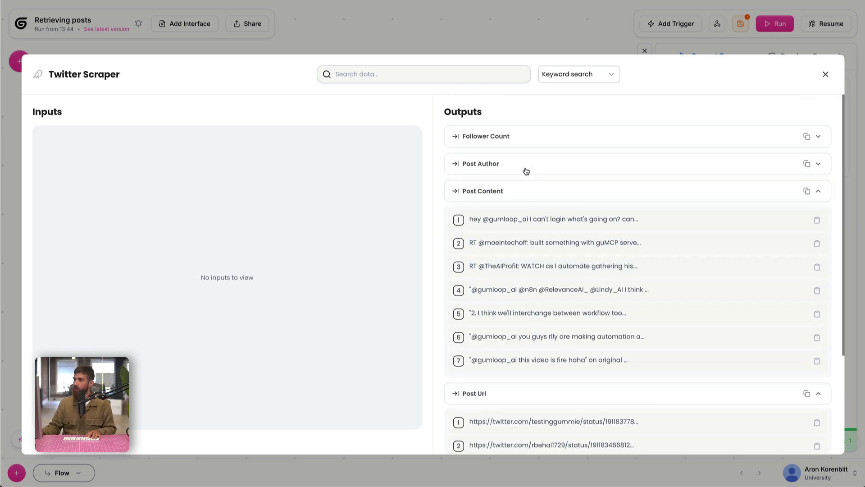
click(518, 162)
click(520, 138)
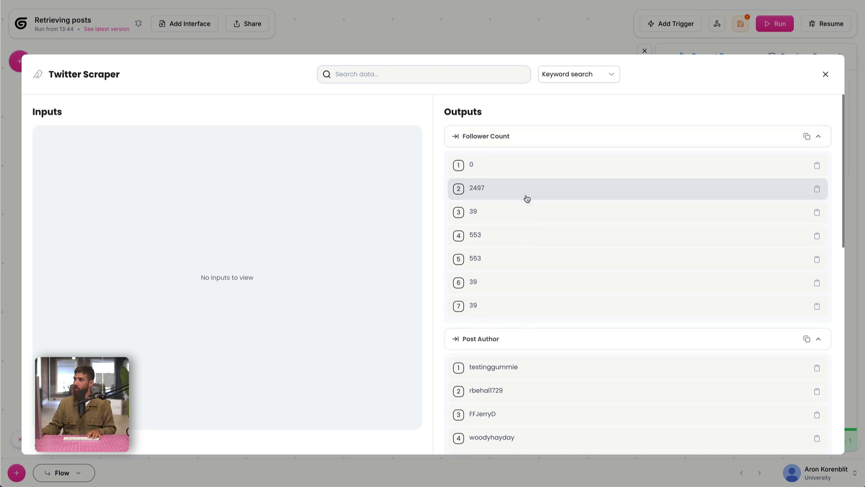
click(490, 37)
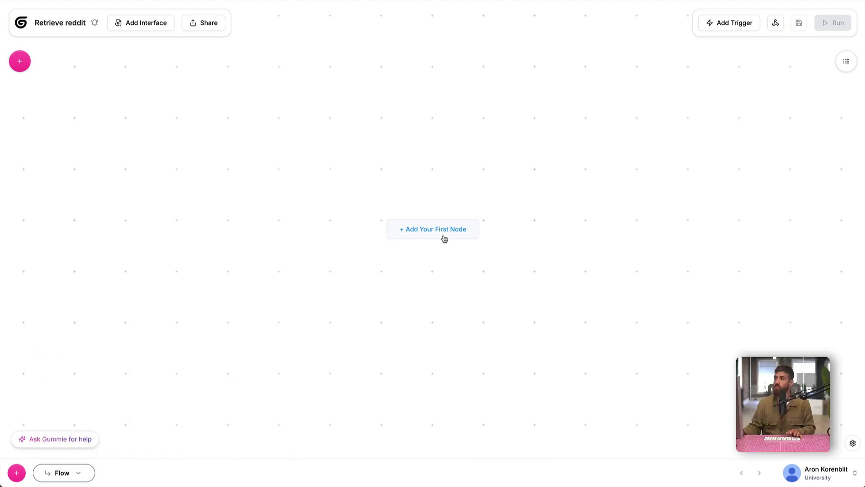
Search the node library for reddit and add a Reddit Scraper node to the empty Retrieve reddit flow
click(439, 232)
double_click(79, 85)
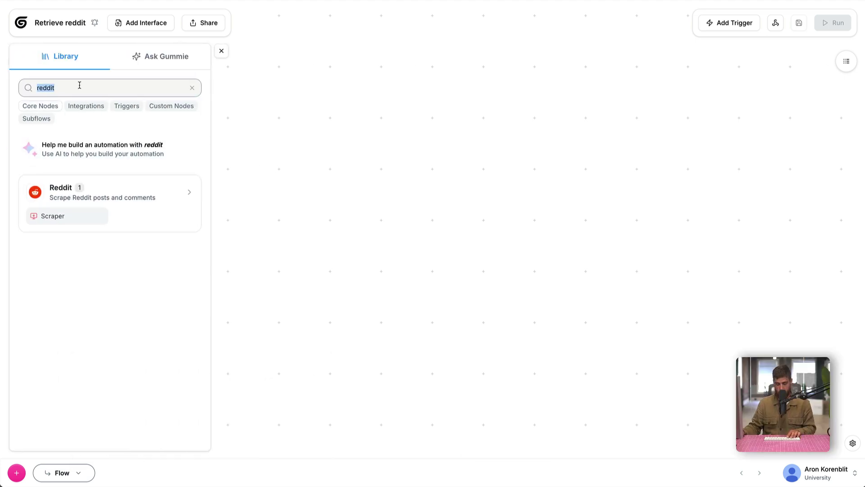
text(reddit)
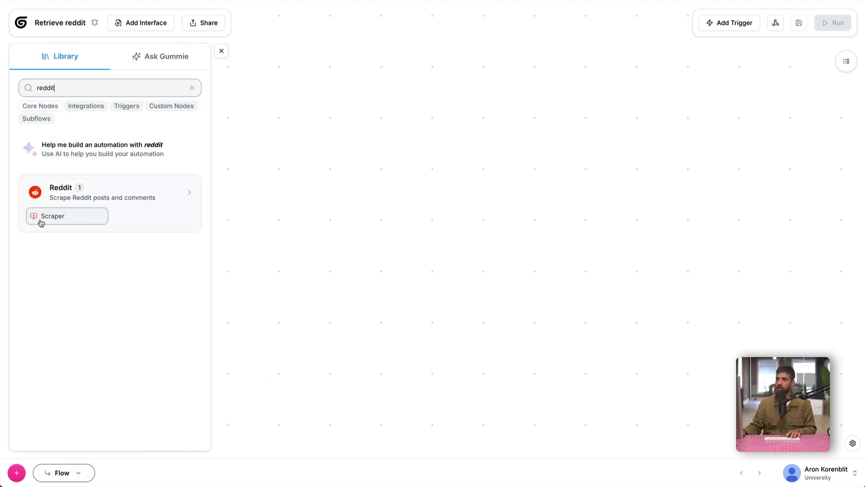
drag(40, 218, 376, 66)
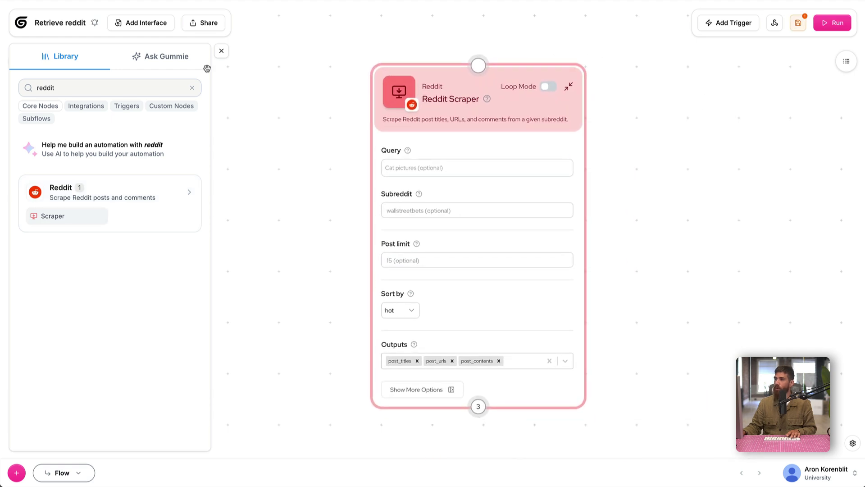
click(221, 51)
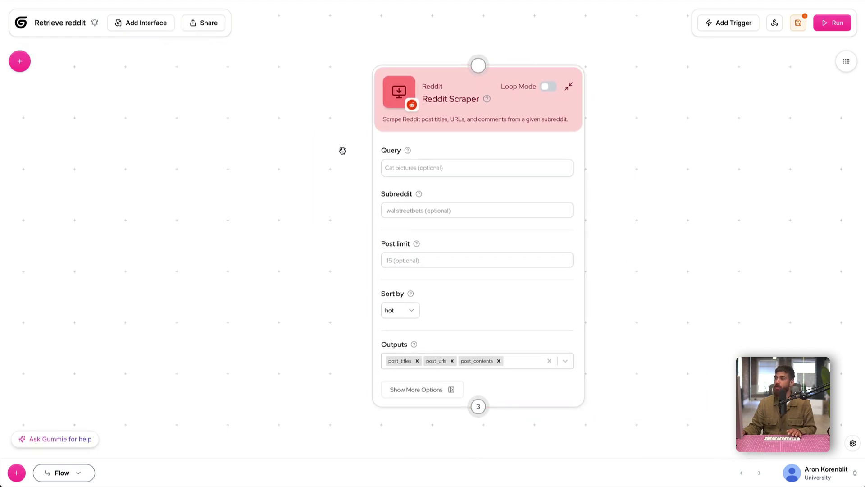
Set the Reddit Scraper's query to Gumloop and sort the posts by new
mouse_move(473, 118)
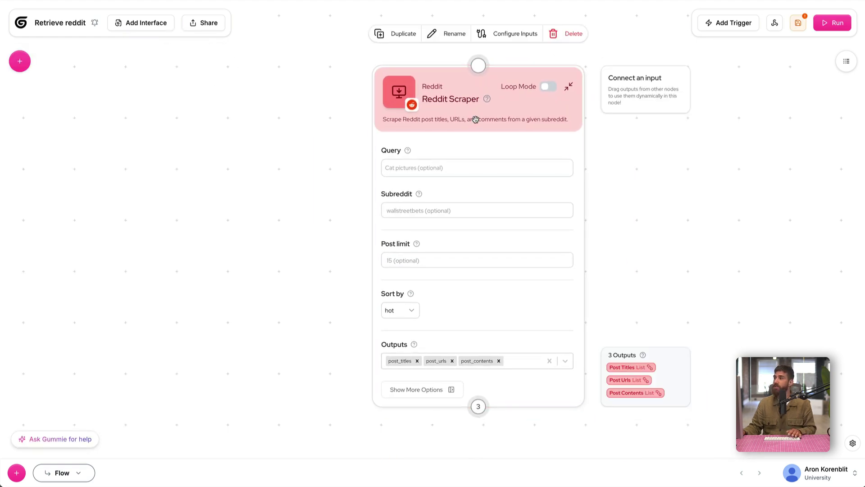
click(472, 170)
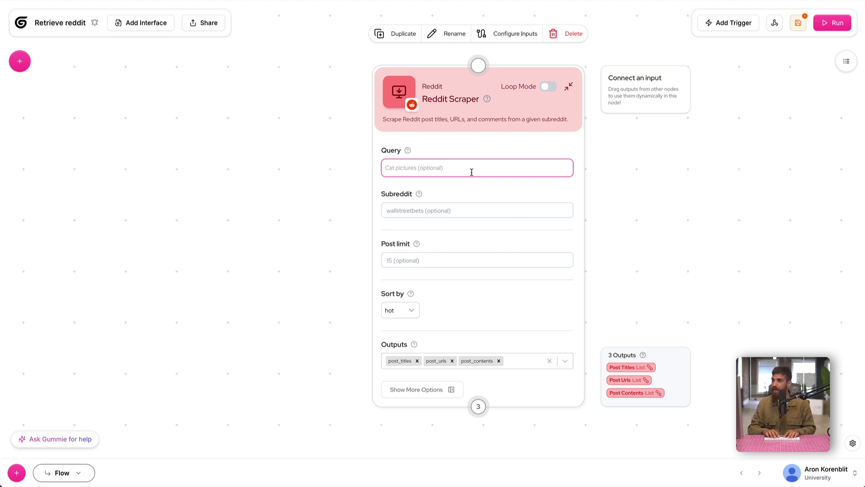
text(Gumloop)
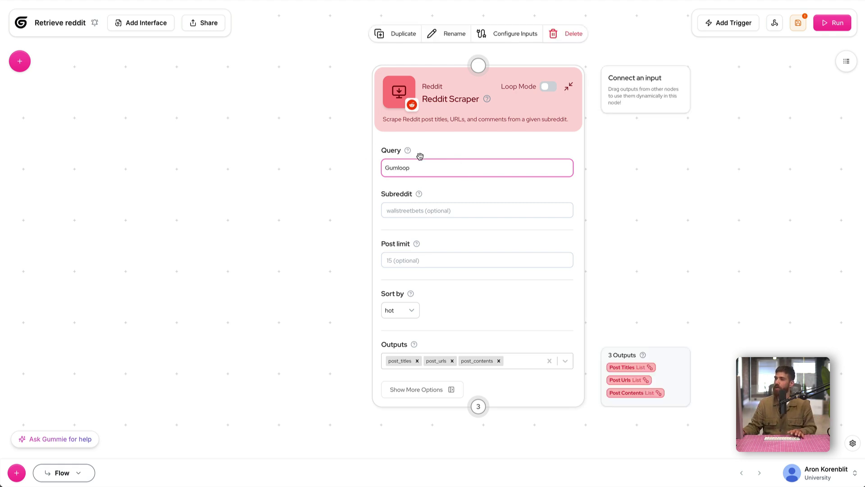
click(400, 310)
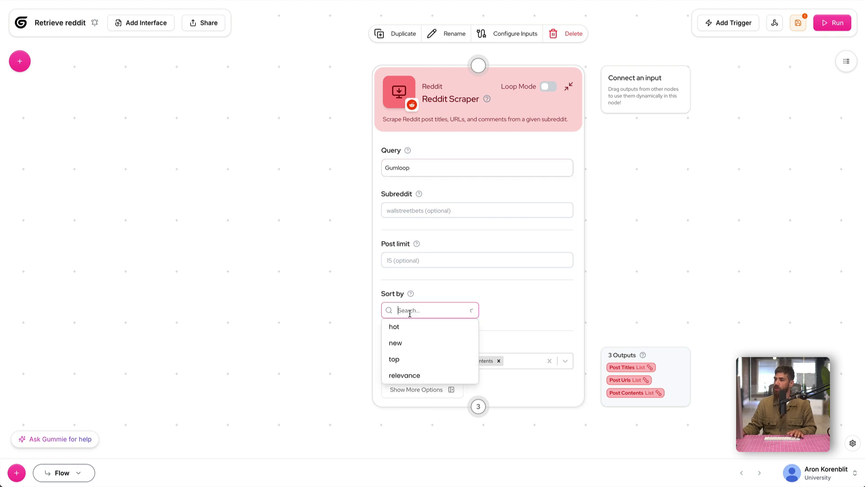
click(413, 341)
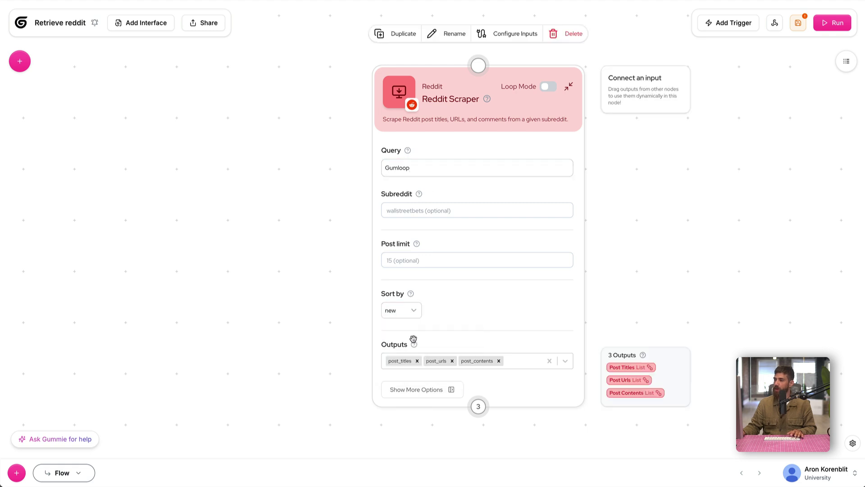
Enable relative dates in the Reddit Scraper's additional options and run the flow
click(446, 390)
click(704, 92)
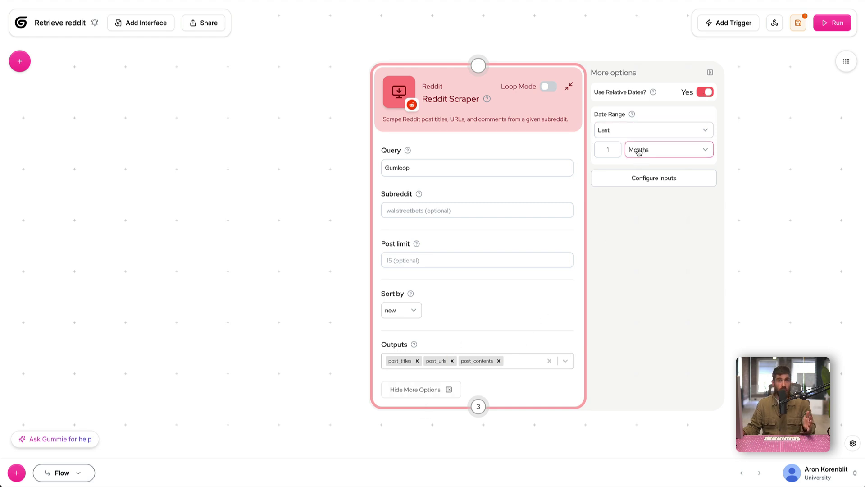
click(412, 390)
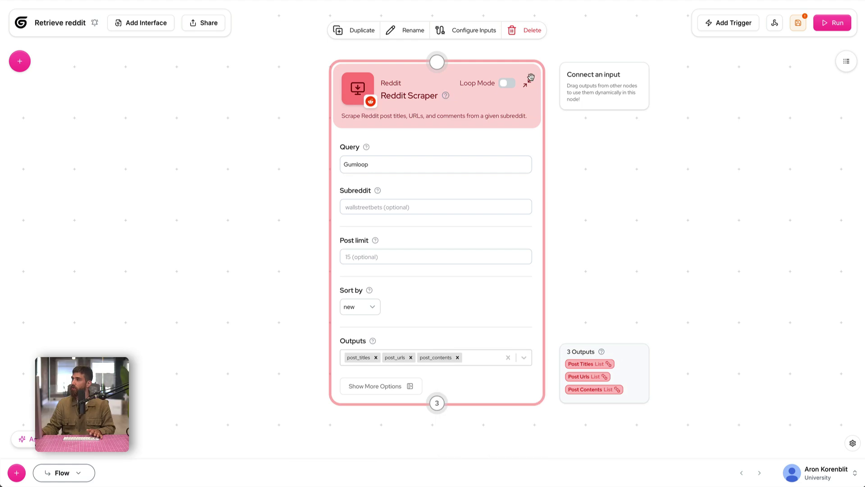
click(832, 23)
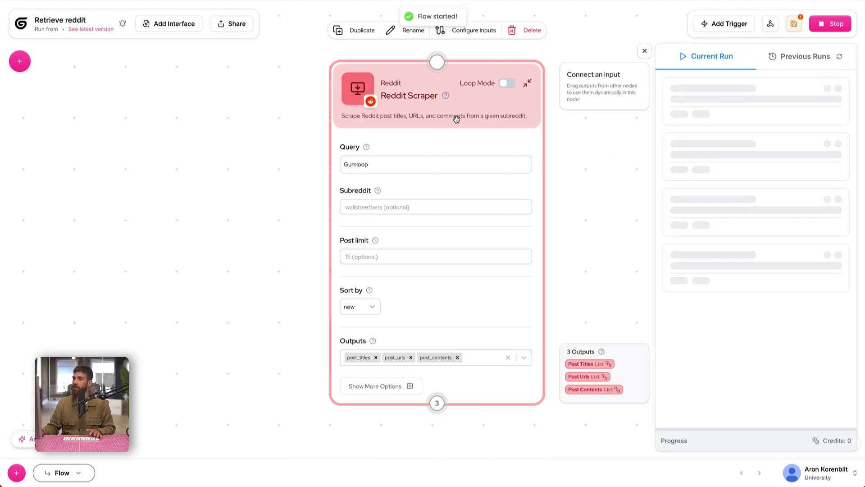
click(268, 141)
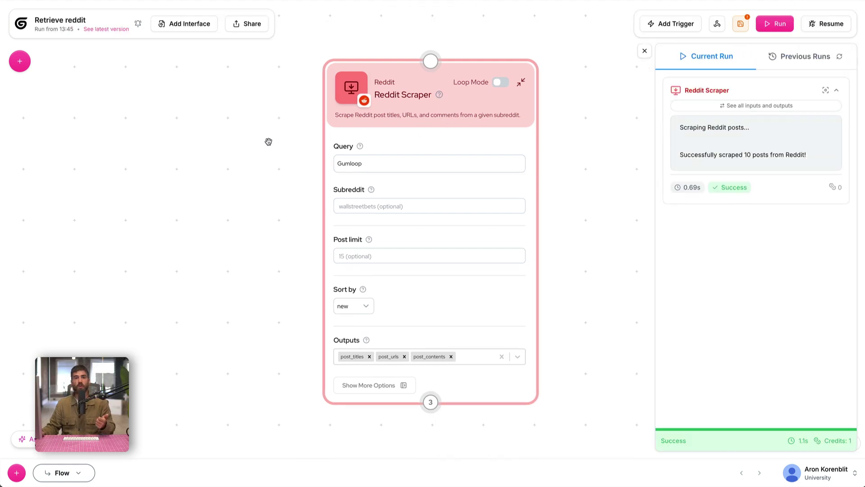
Examine the Post Contents and Post Titles outputs of the Reddit Scraper run
click(761, 108)
click(496, 165)
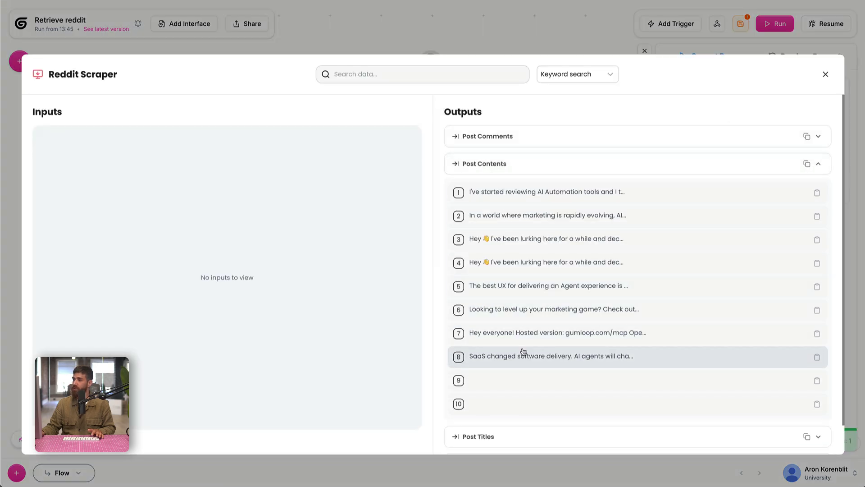
click(542, 145)
scroll(550, 360, down, 2)
click(517, 402)
scroll(545, 384, down, 2)
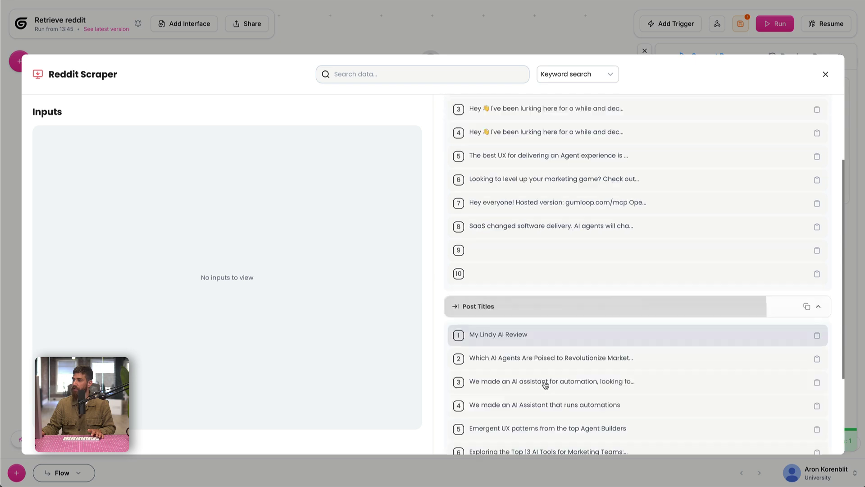
scroll(546, 385, down, 2)
click(555, 28)
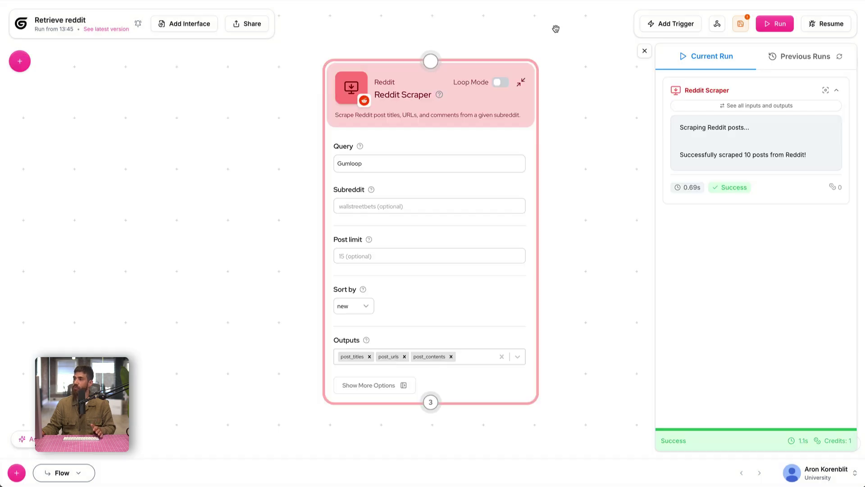
Replace the Reddit Scraper's query with the subreddit gumloop, leaving the query empty, and rerun the flow
click(429, 167)
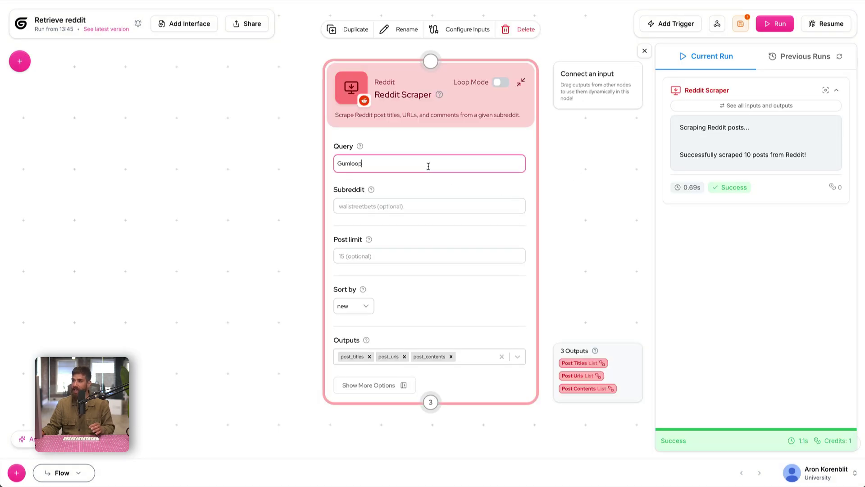
key(ctrl+a)
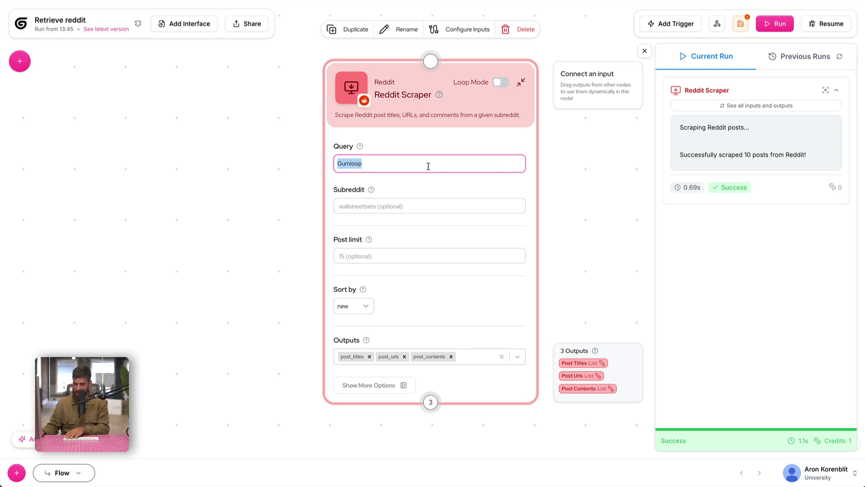
key(BackSpace)
click(369, 210)
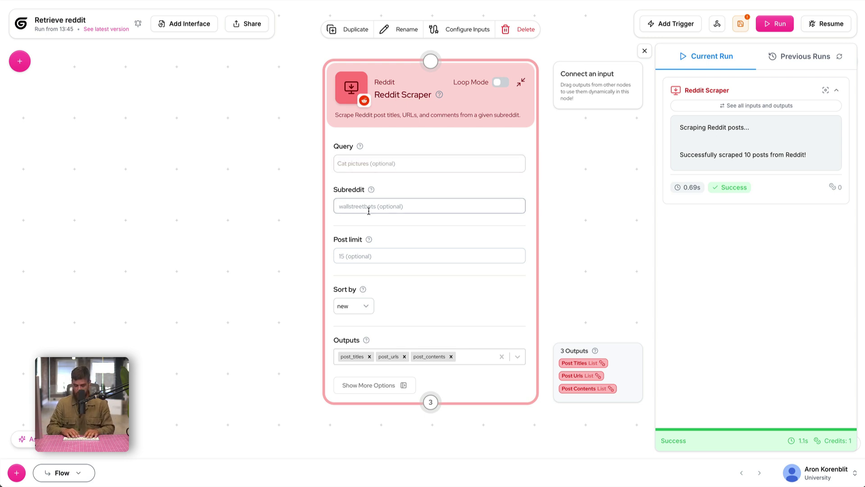
text(gumloop)
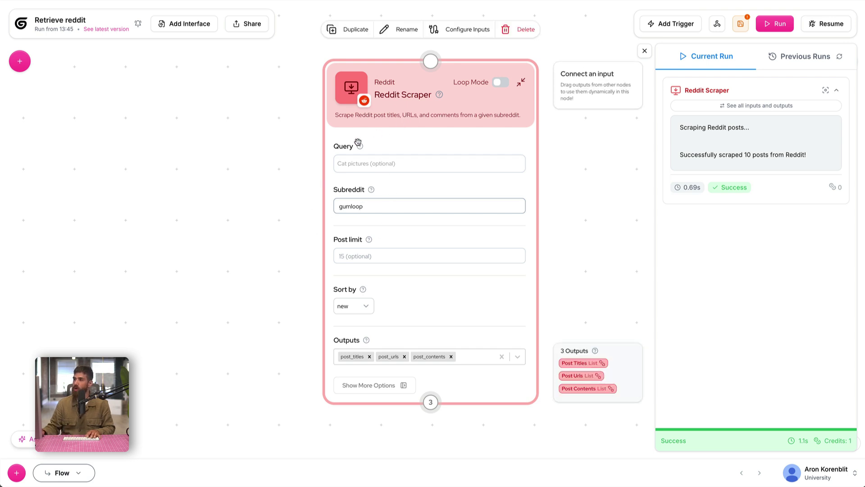
click(338, 166)
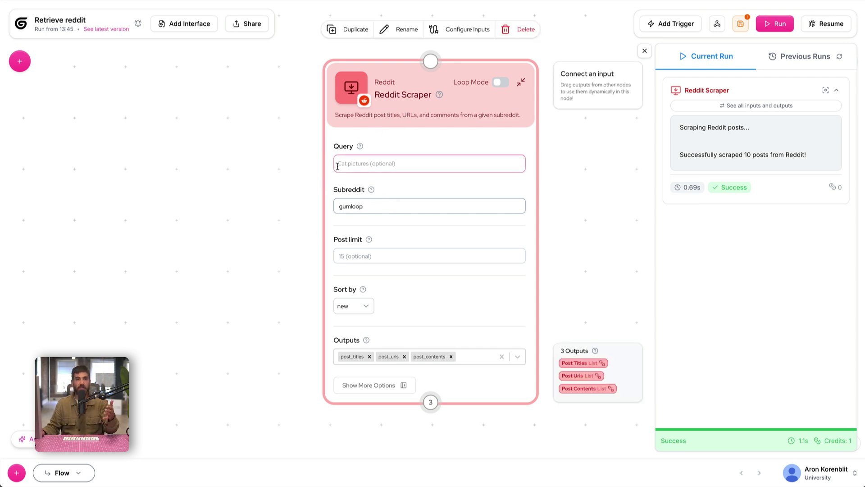
click(774, 23)
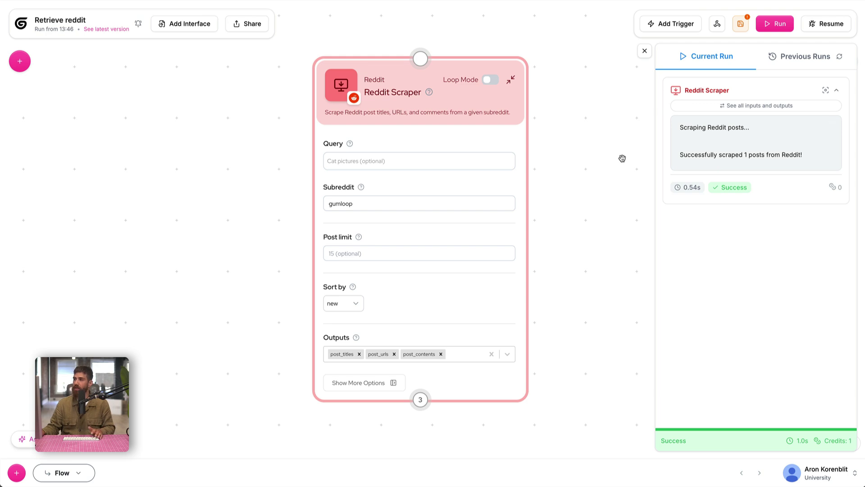
click(395, 165)
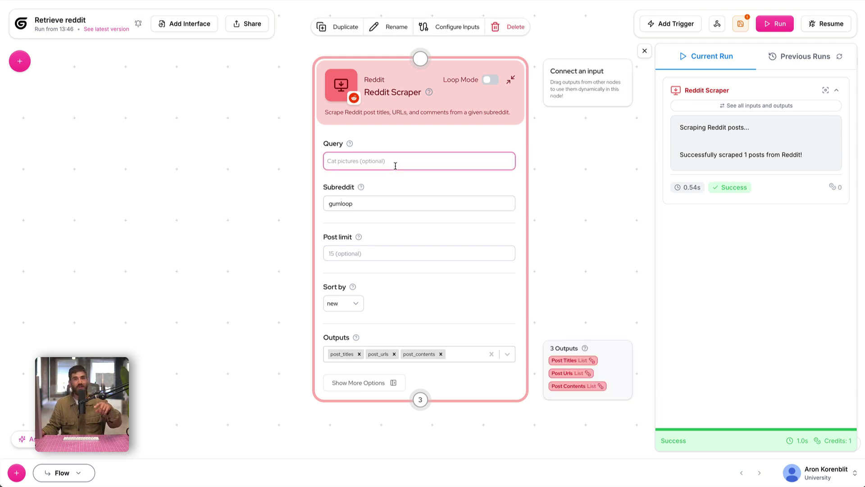